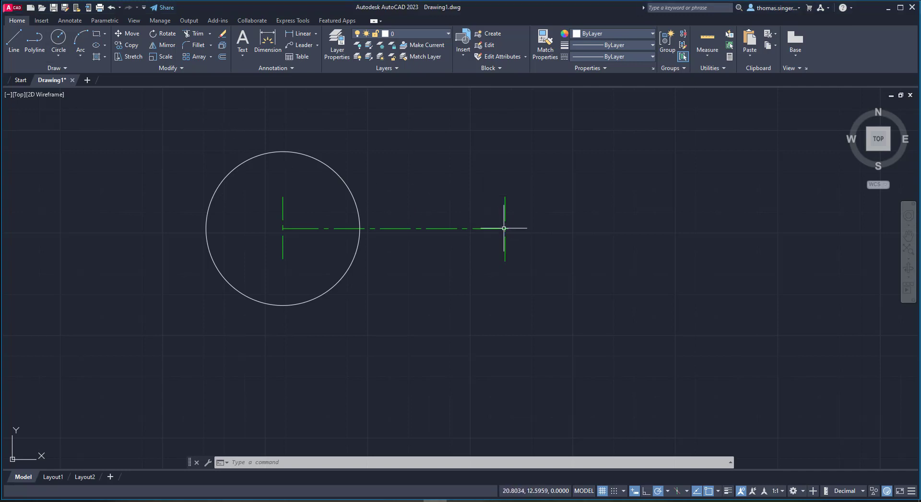
# Step: Draw a circle of radius 1 centred on the intersection at the right end of the centreline
pyautogui.click(58, 39)
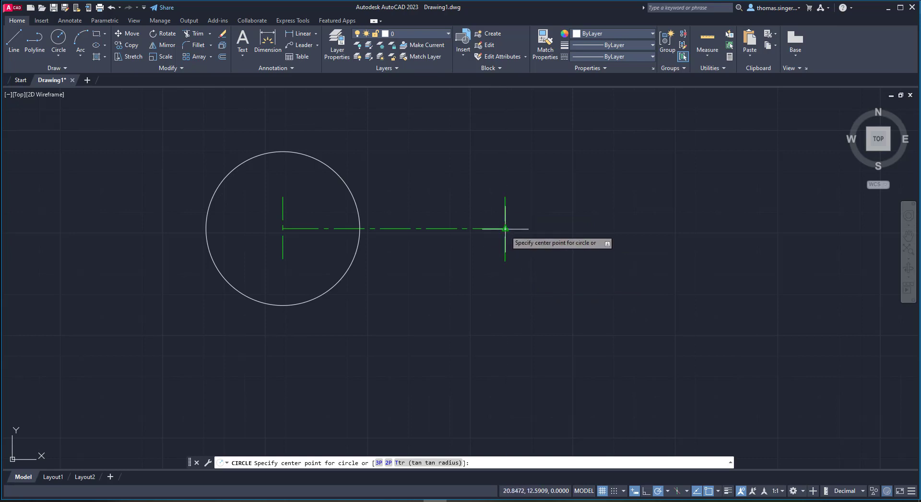
pyautogui.scroll(6, 505, 229)
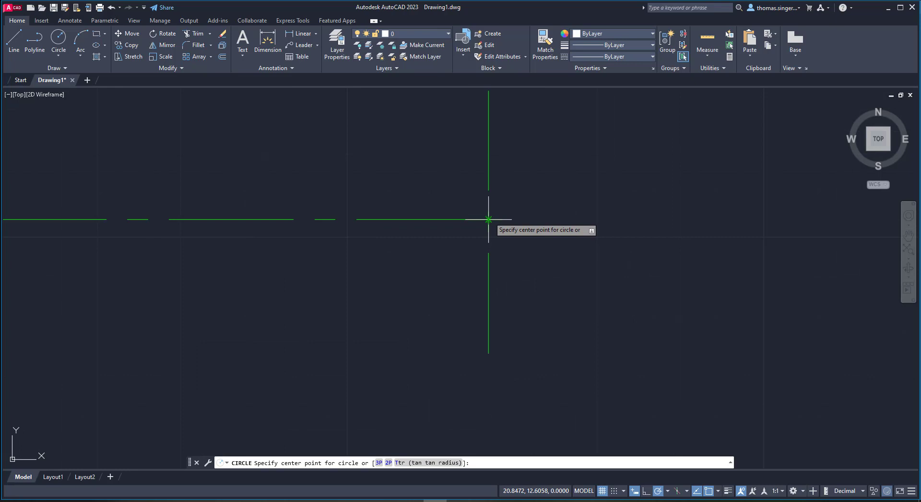
pyautogui.click(488, 219)
pyautogui.scroll(-5, 547, 212)
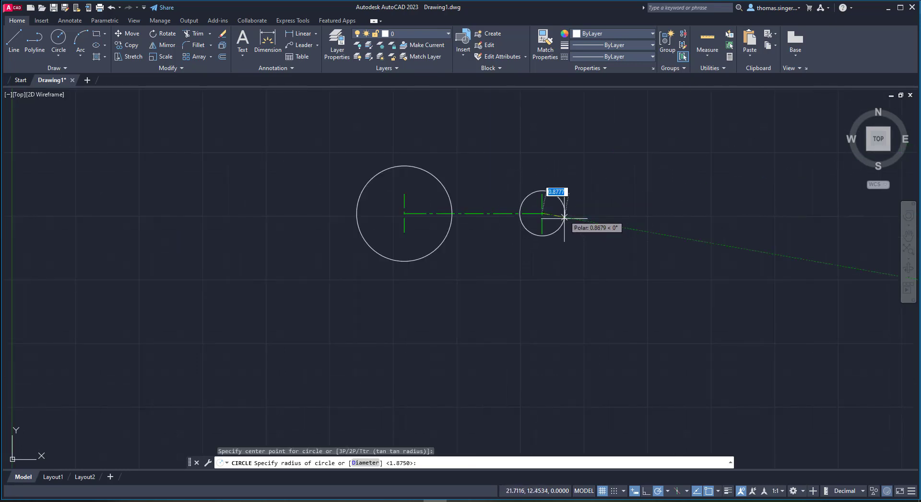
pyautogui.write('1')
pyautogui.press('Return')
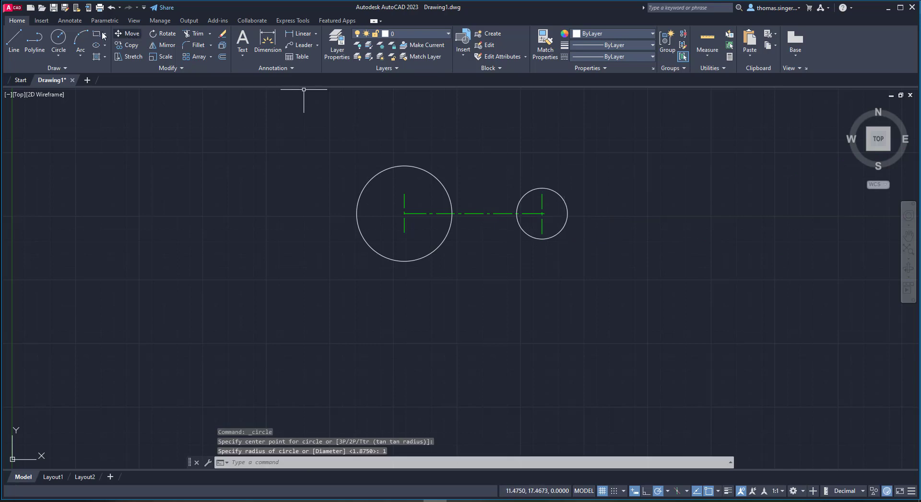
# Step: Draw a Tan, Tan, Radius circle of radius 6 tangent to the outer sides of the left and right circles
pyautogui.click(62, 53)
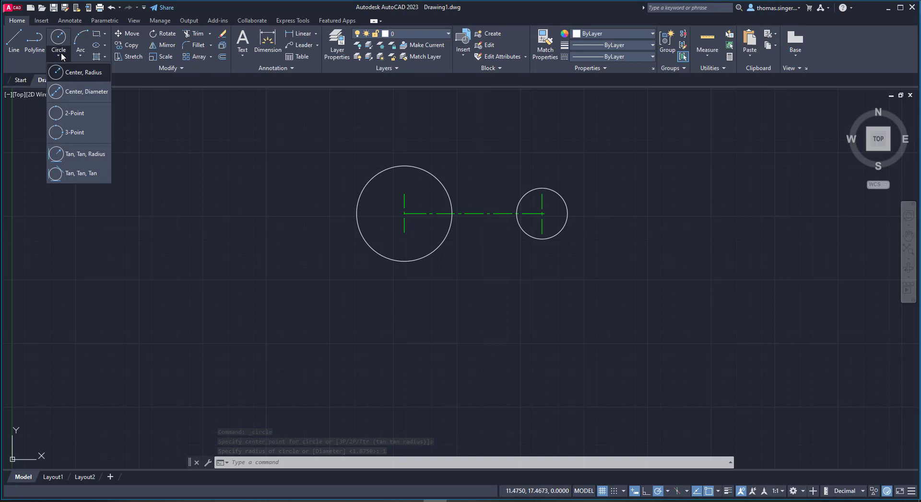
pyautogui.click(88, 153)
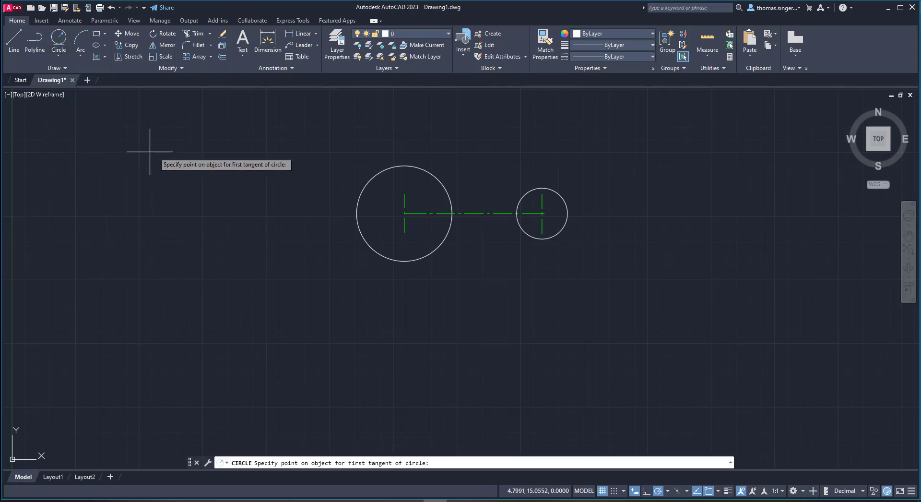
pyautogui.click(355, 197)
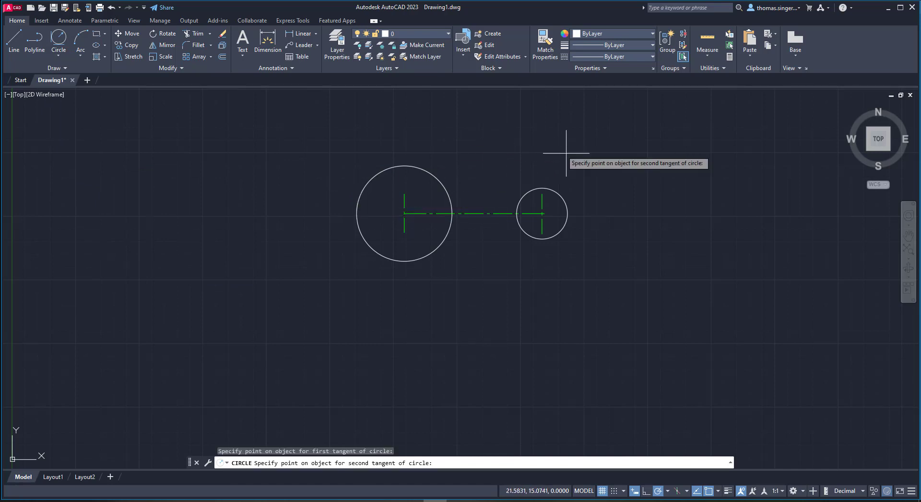
pyautogui.click(566, 206)
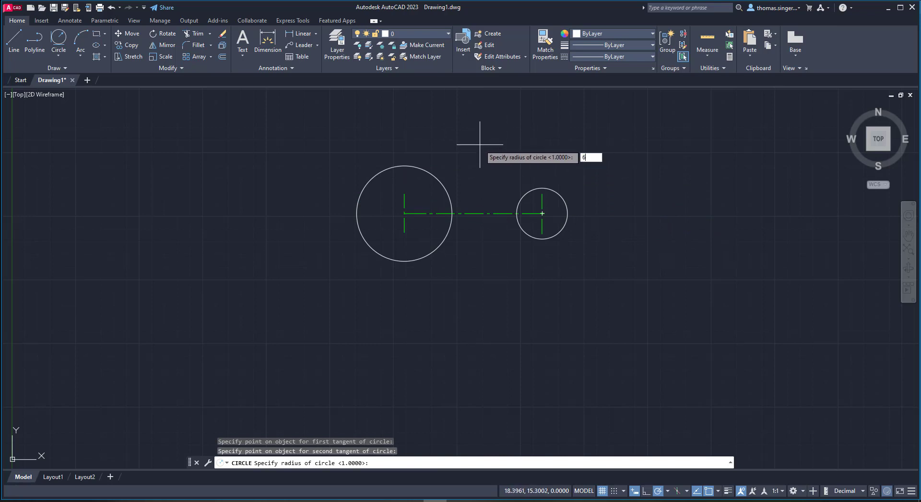
pyautogui.press('Return')
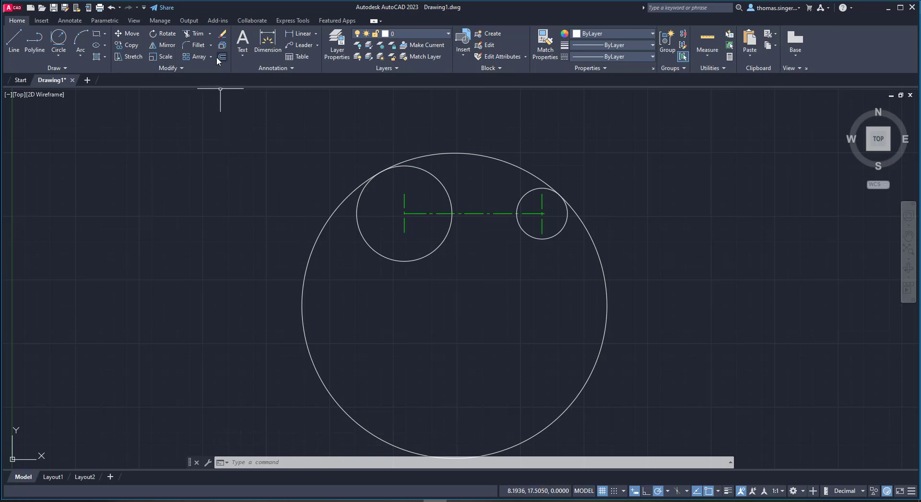
# Step: Trim away the lower part of the large tangent circle, keeping only the arc above the two circles
pyautogui.click(193, 33)
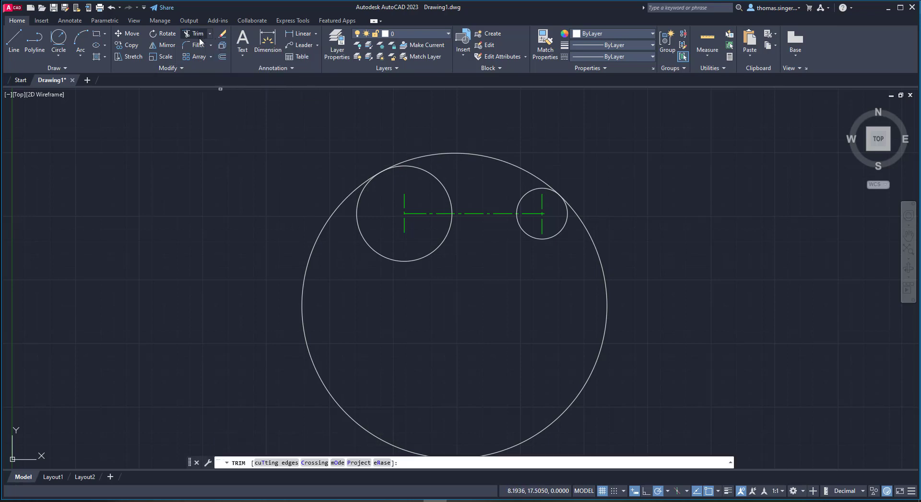
pyautogui.click(323, 223)
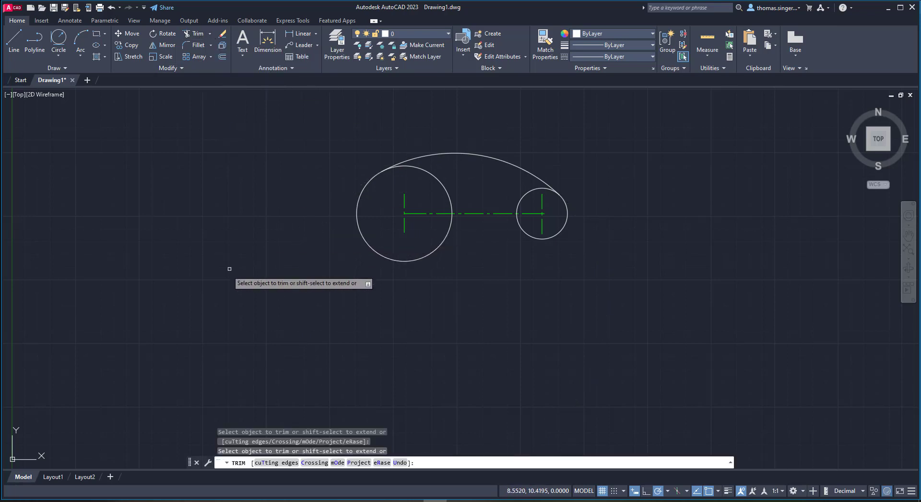
pyautogui.rightClick(204, 218)
pyautogui.click(243, 218)
pyautogui.scroll(4, 493, 189)
pyautogui.scroll(-2, 394, 127)
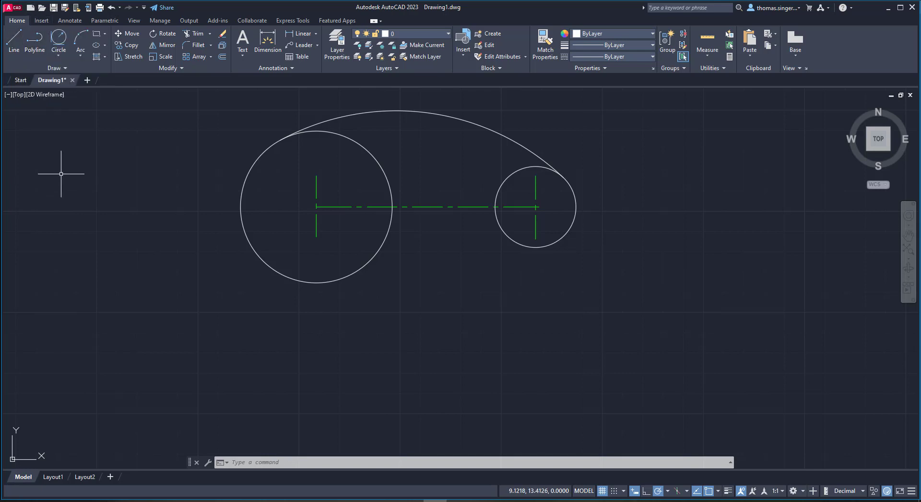
# Step: Draw a line tangent to the undersides of the left and right circles using Tangent object snaps
pyautogui.click(14, 43)
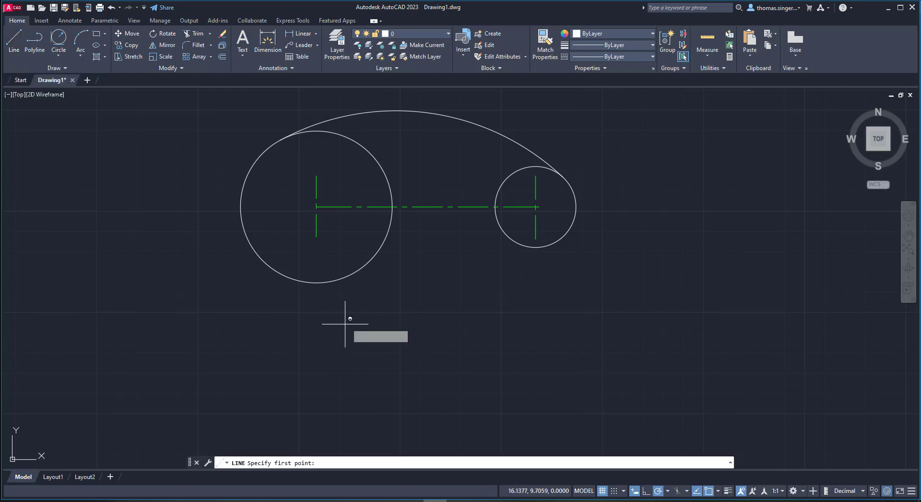
pyautogui.keyDown('shift'); pyautogui.rightClick(379, 300); pyautogui.keyUp('shift')
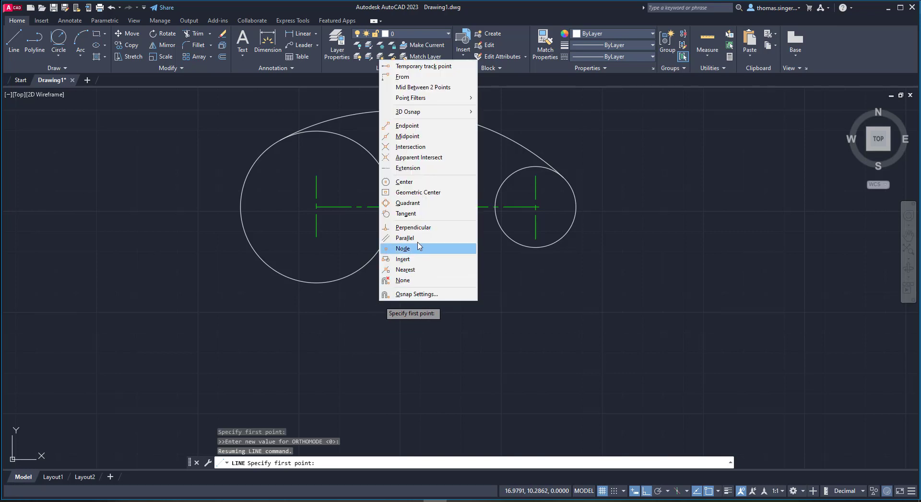
pyautogui.click(404, 214)
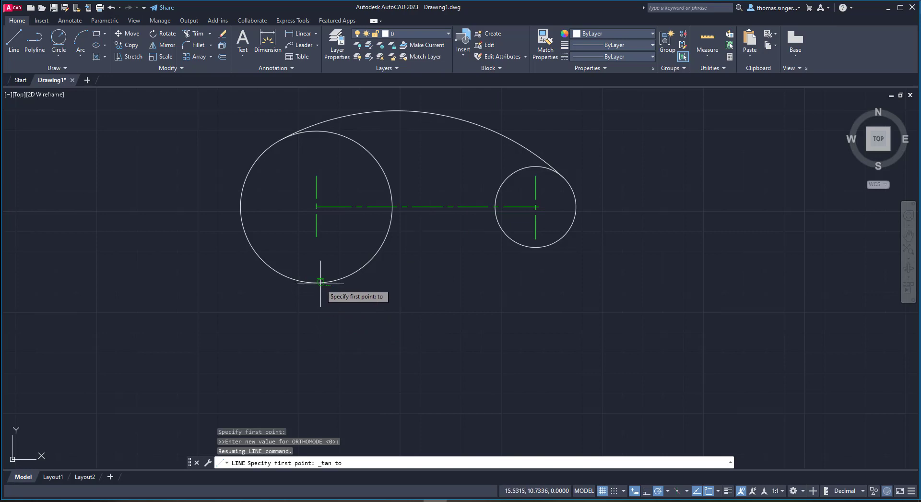
pyautogui.click(317, 282)
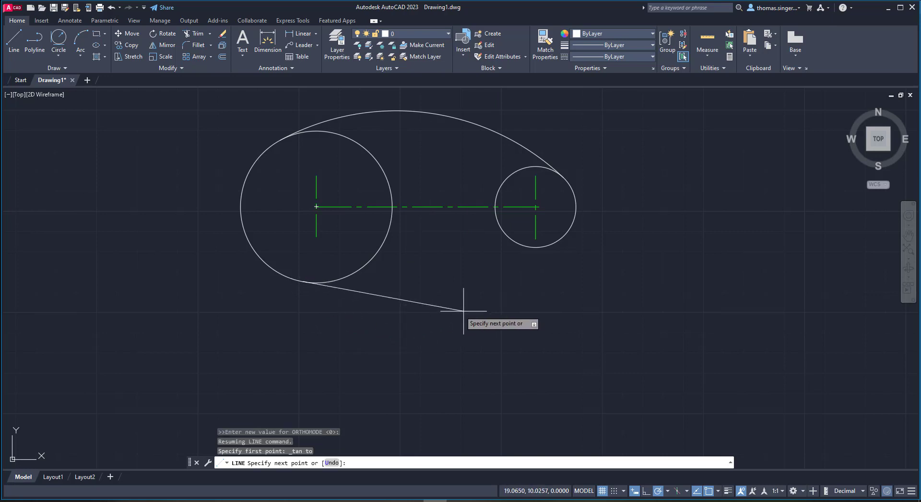
pyautogui.keyDown('shift'); pyautogui.rightClick(488, 309); pyautogui.keyUp('shift')
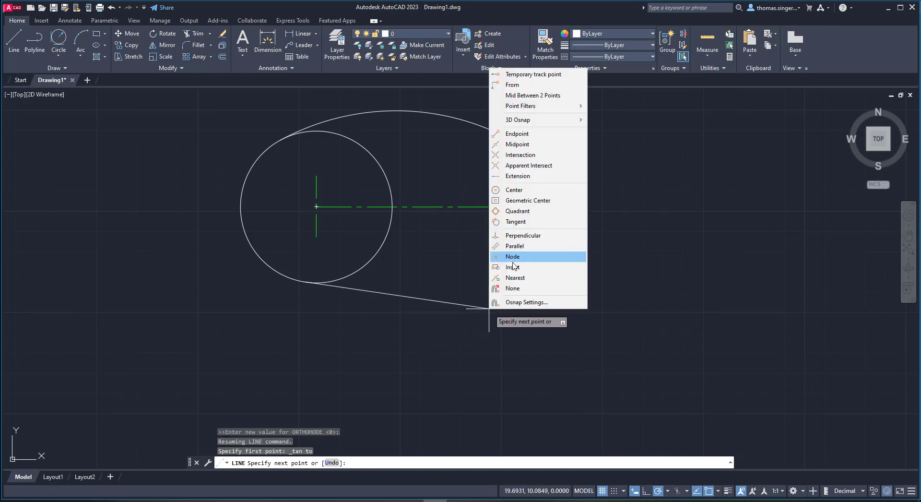
pyautogui.click(515, 222)
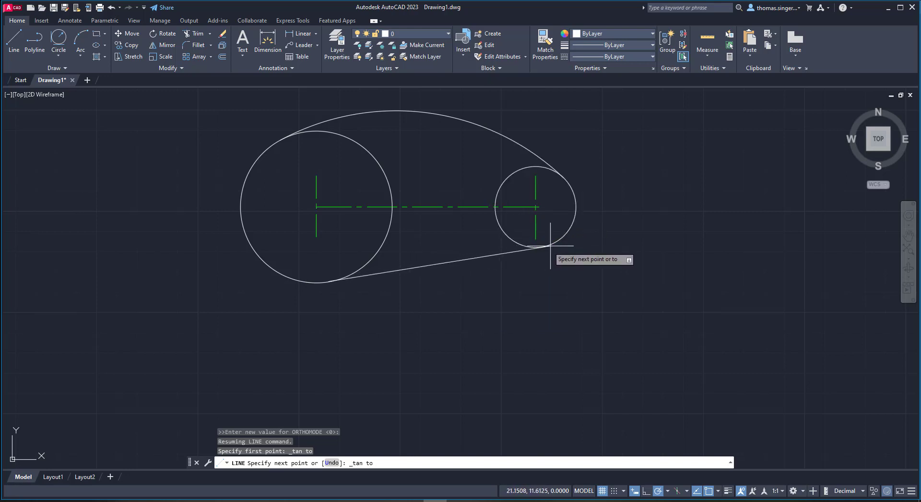
pyautogui.click(547, 247)
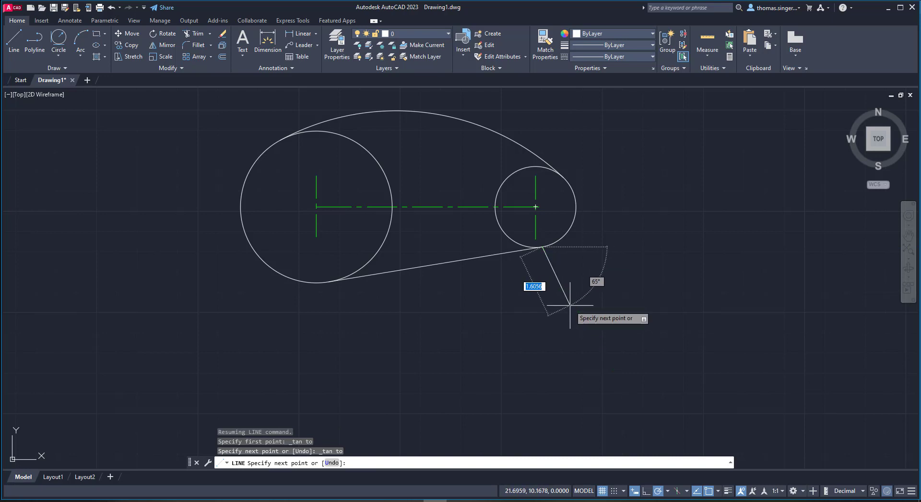
pyautogui.rightClick(569, 305)
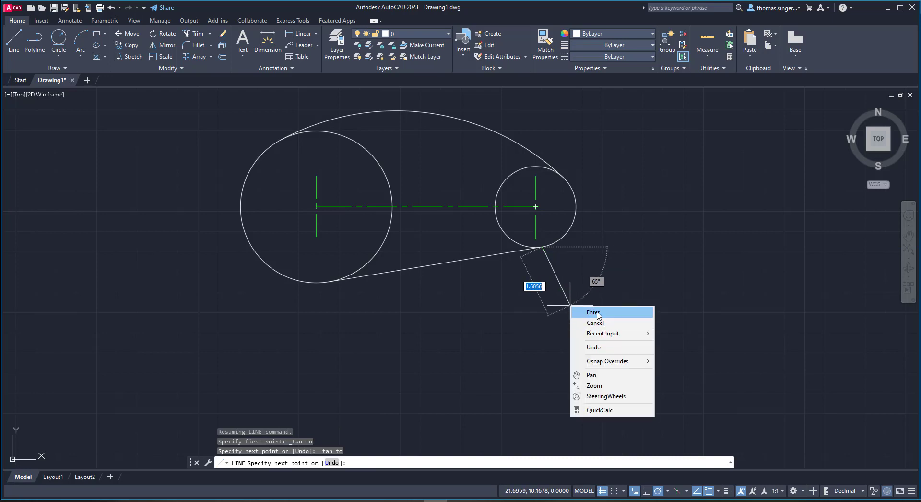
pyautogui.click(593, 312)
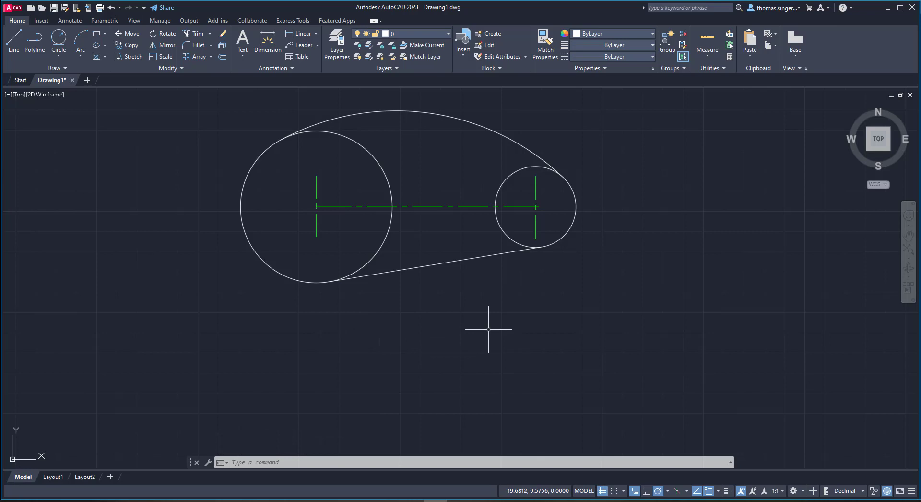
# Step: Trim the inner portions of both circles so only the closed outer outline remains around the centrelines
pyautogui.click(196, 35)
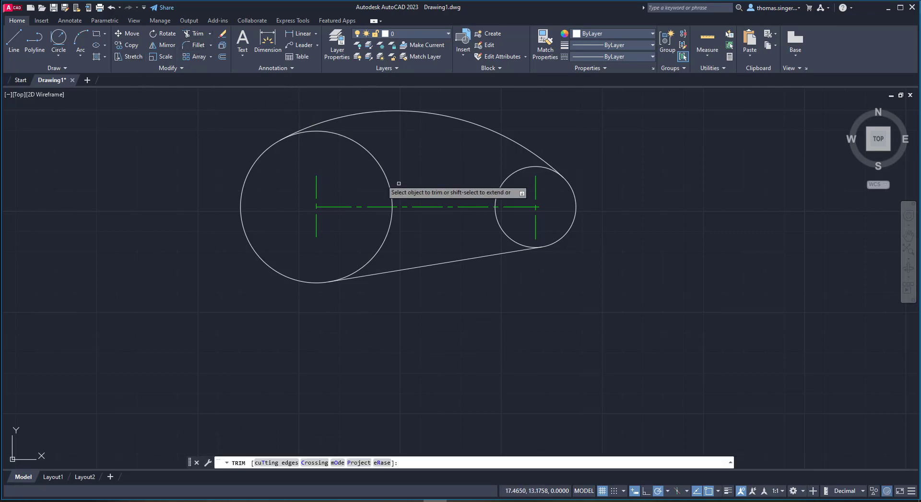
pyautogui.click(380, 167)
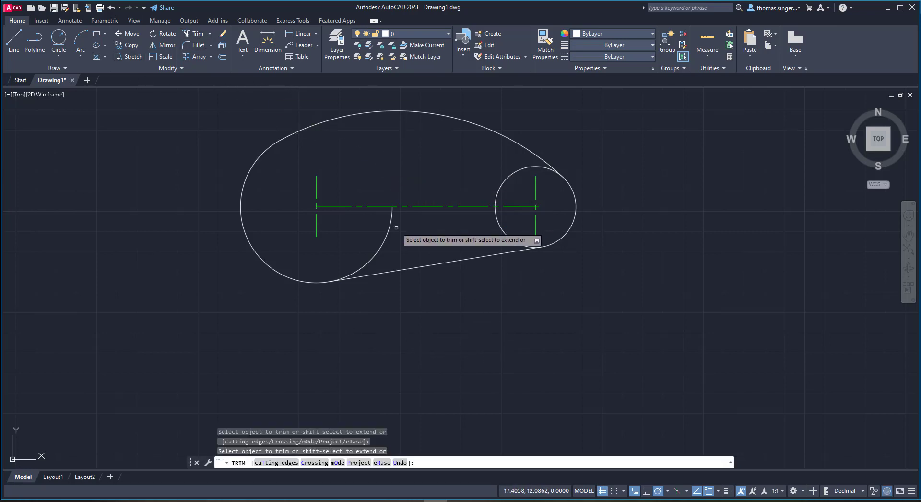
pyautogui.click(502, 225)
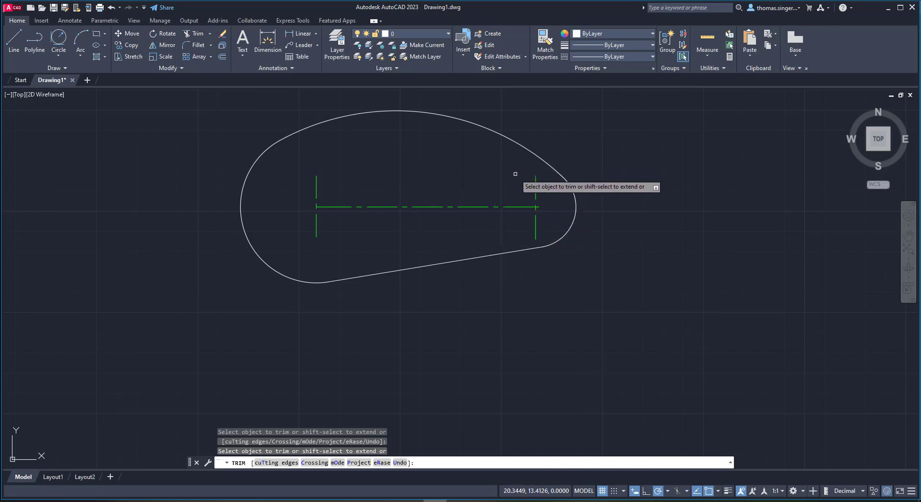
pyautogui.rightClick(159, 265)
pyautogui.click(191, 270)
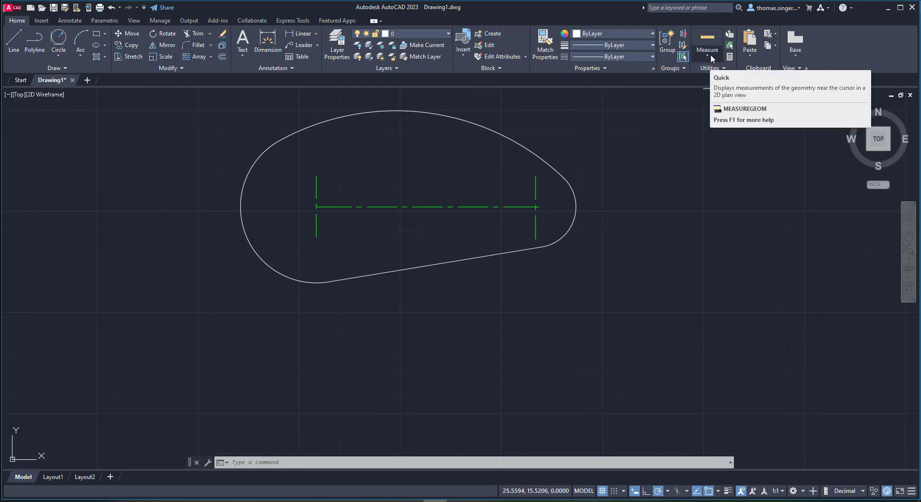
# Step: Measure the distance from the left centreline intersection to the top arc's quadrant point, using Intersection and Quadrant object snaps
pyautogui.click(710, 54)
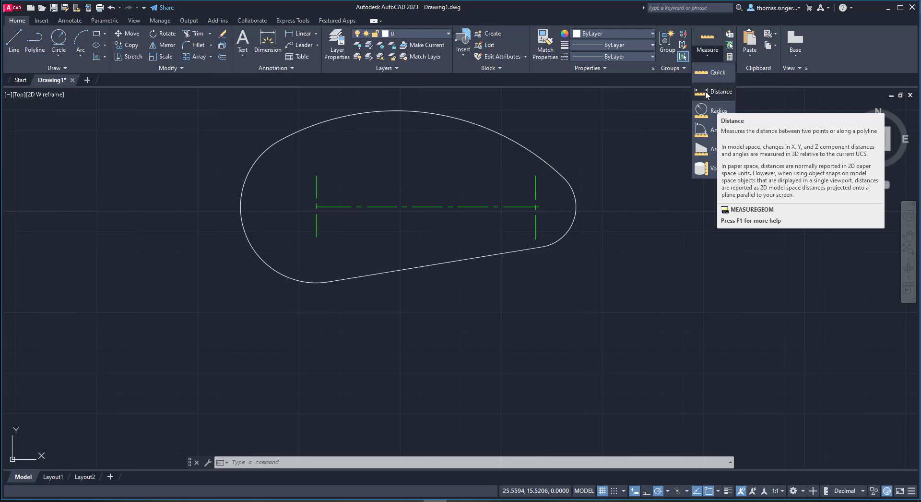
pyautogui.click(706, 94)
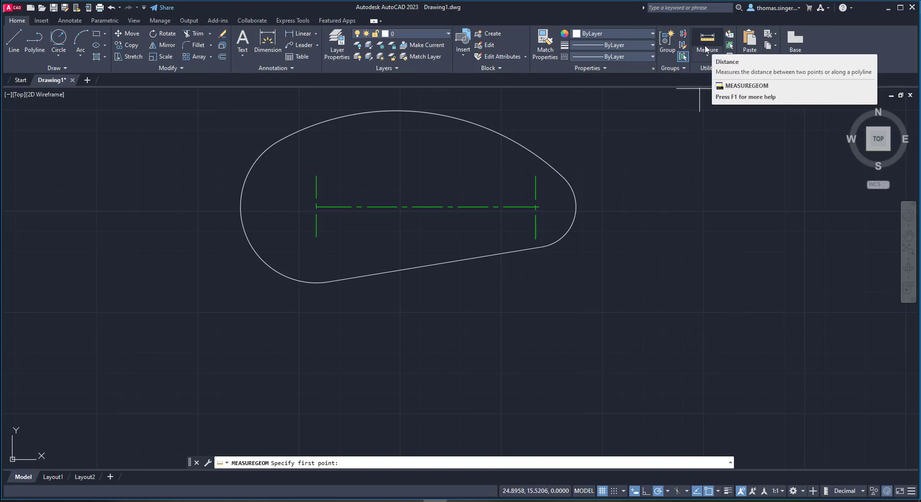
pyautogui.click(708, 42)
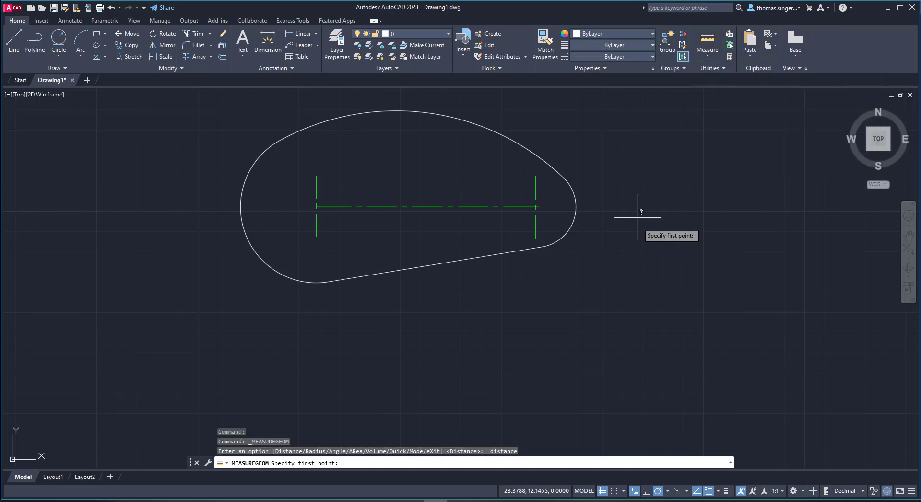
pyautogui.keyDown('shift'); pyautogui.rightClick(639, 193); pyautogui.keyUp('shift')
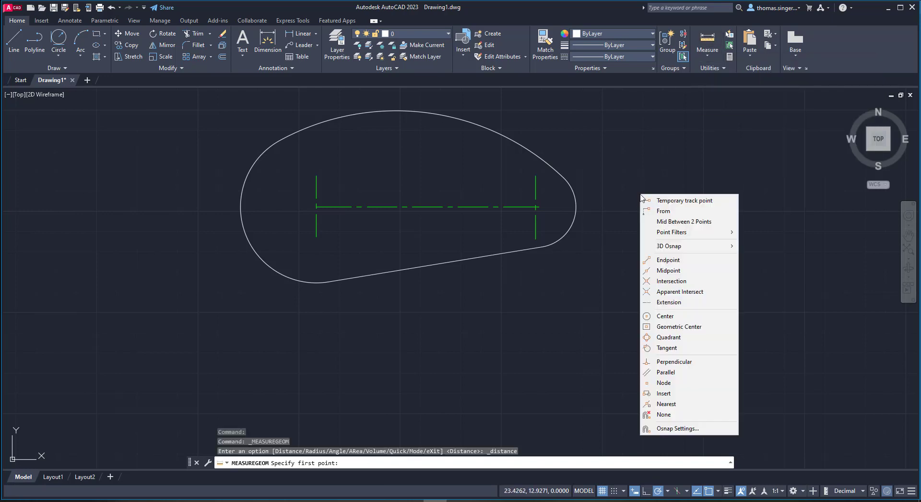
pyautogui.click(684, 282)
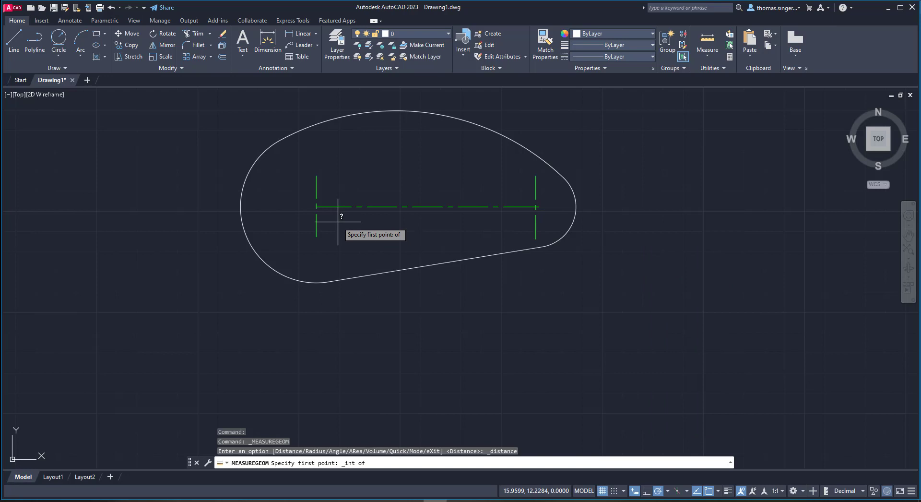
pyautogui.click(316, 207)
pyautogui.keyDown('shift'); pyautogui.rightClick(422, 167); pyautogui.keyUp('shift')
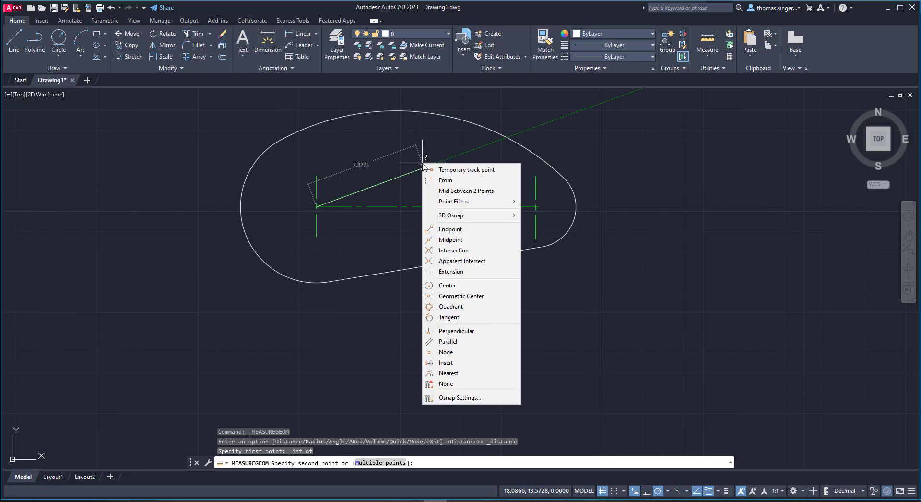
pyautogui.click(451, 306)
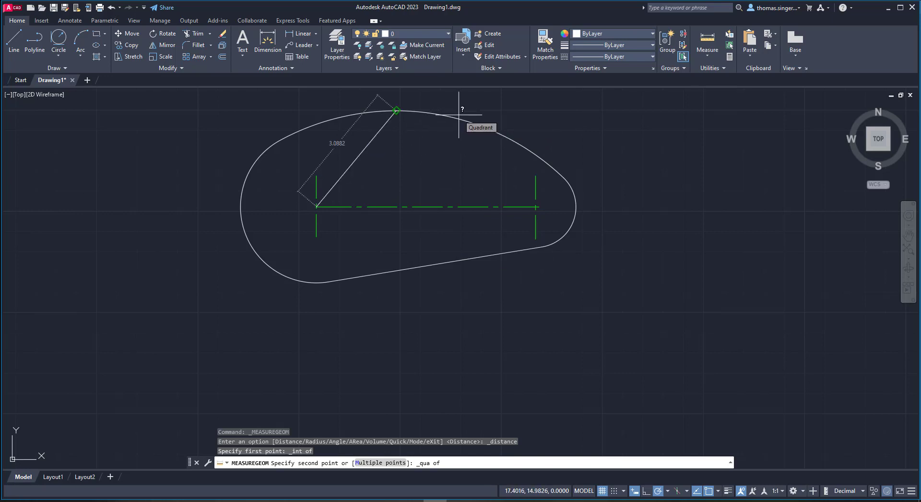
pyautogui.click(459, 114)
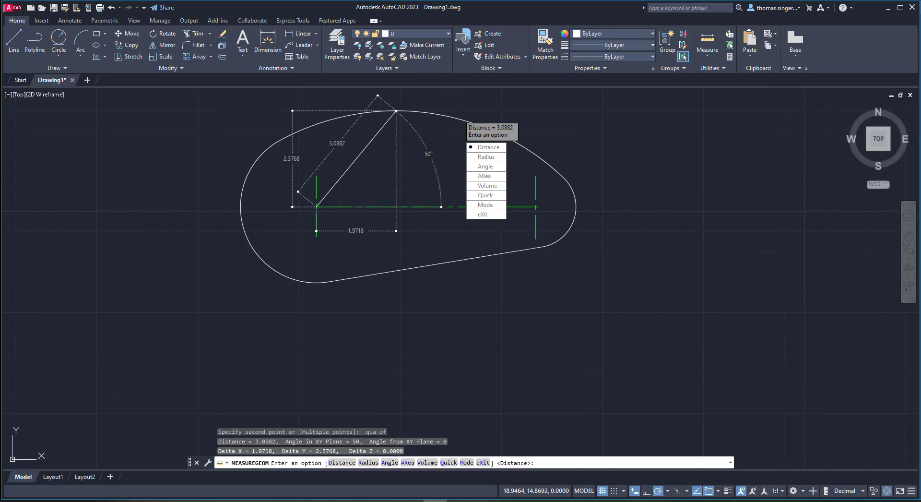